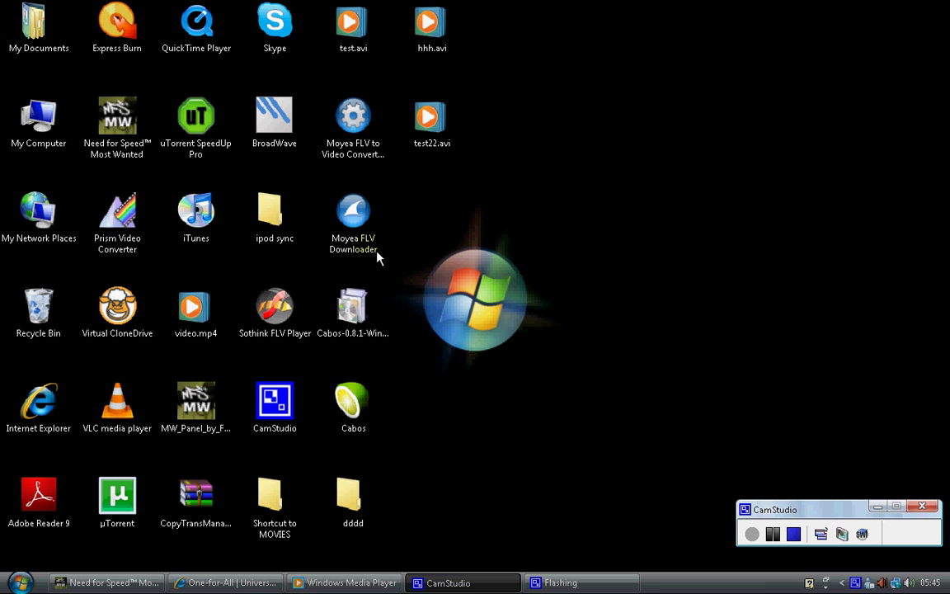
# - Launch iTunes, end the Need for Speed Most Wanted task, and cancel the song-volume analysis
pyautogui.click(201, 216)
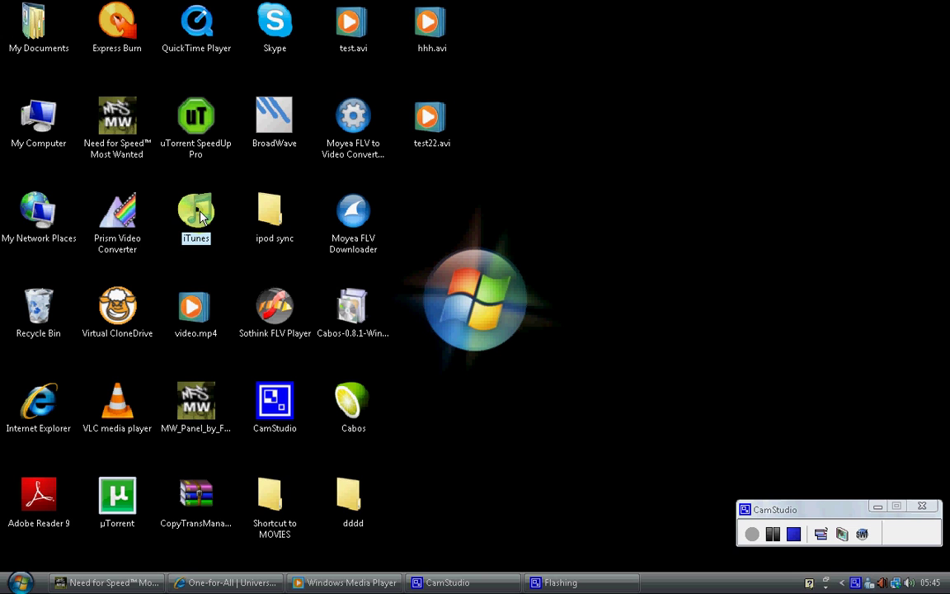
pyautogui.click(126, 583)
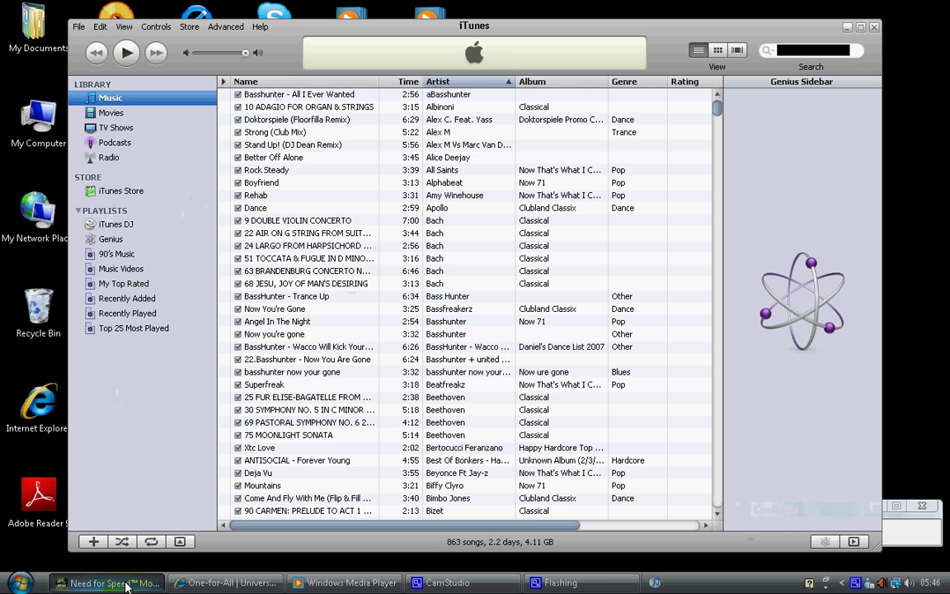
pyautogui.hotkey('ctrl', 'shift', 'Escape')
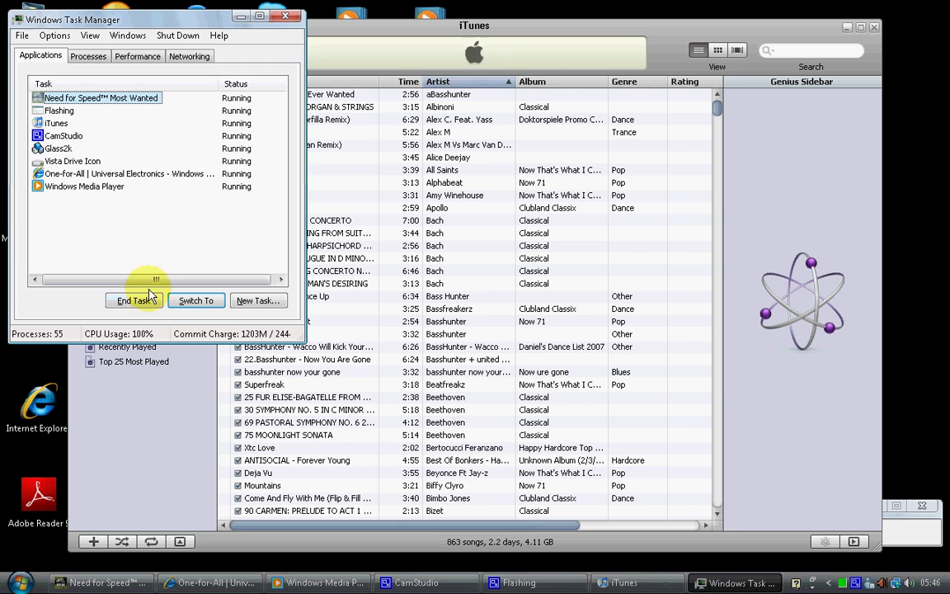
pyautogui.click(134, 299)
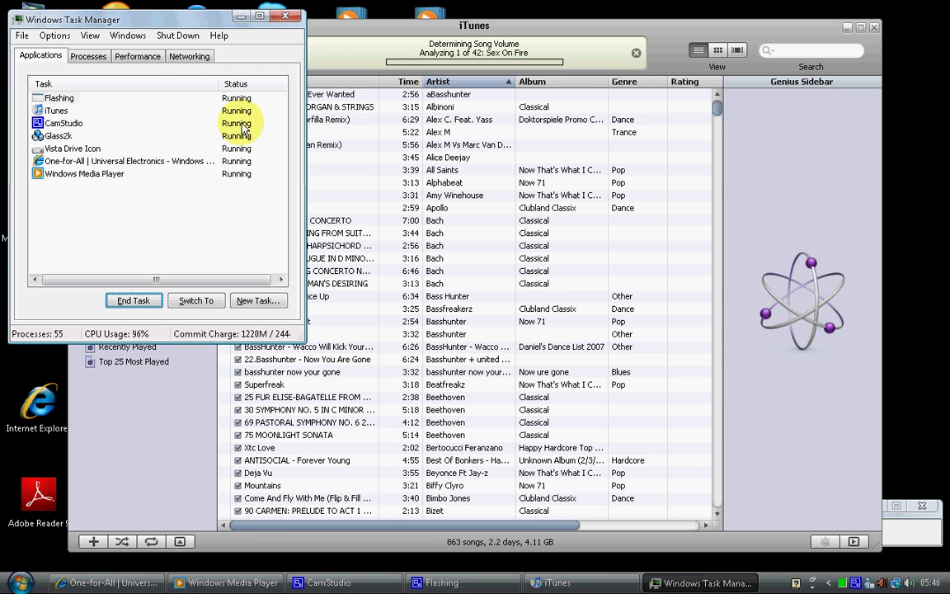
pyautogui.click(289, 18)
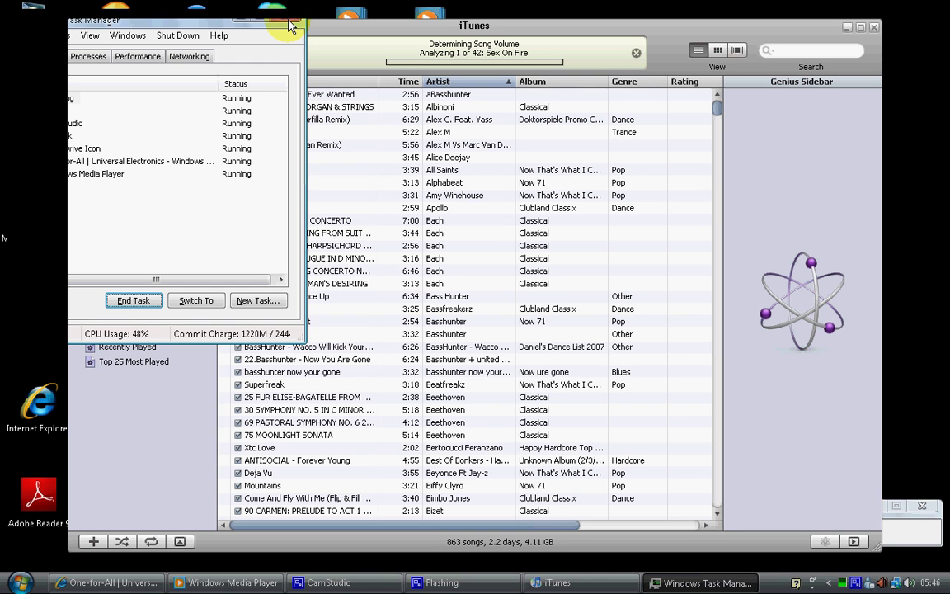
pyautogui.click(290, 23)
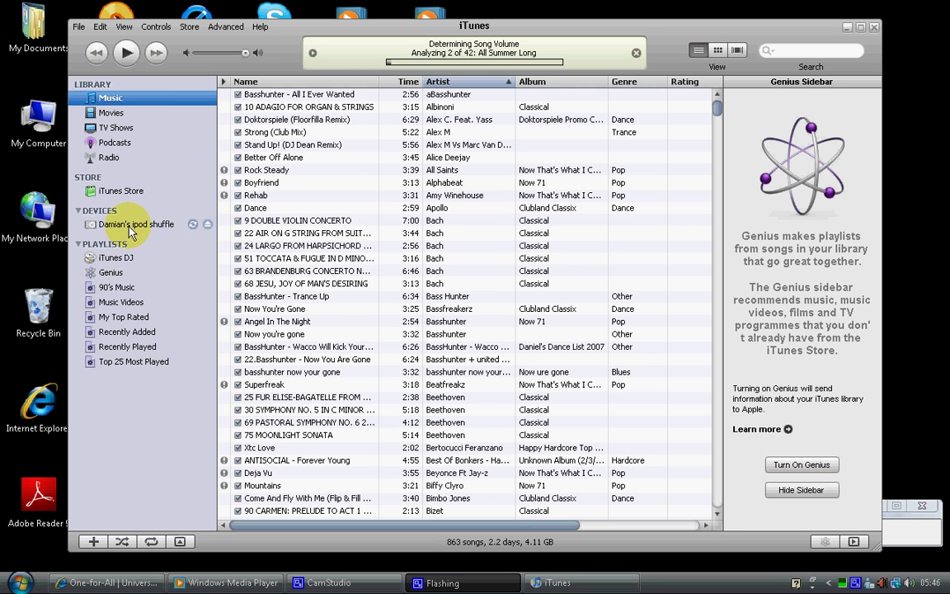
pyautogui.click(636, 54)
# - Stop the remaining analysis and view the iPod shuffle's Settings page, showing 418.5 MB free
pyautogui.click(635, 54)
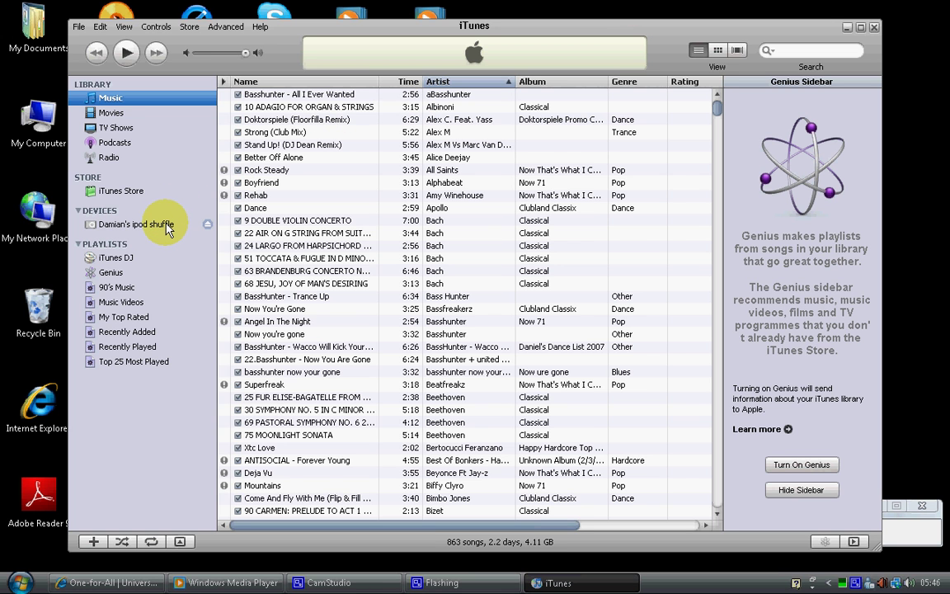
pyautogui.click(136, 224)
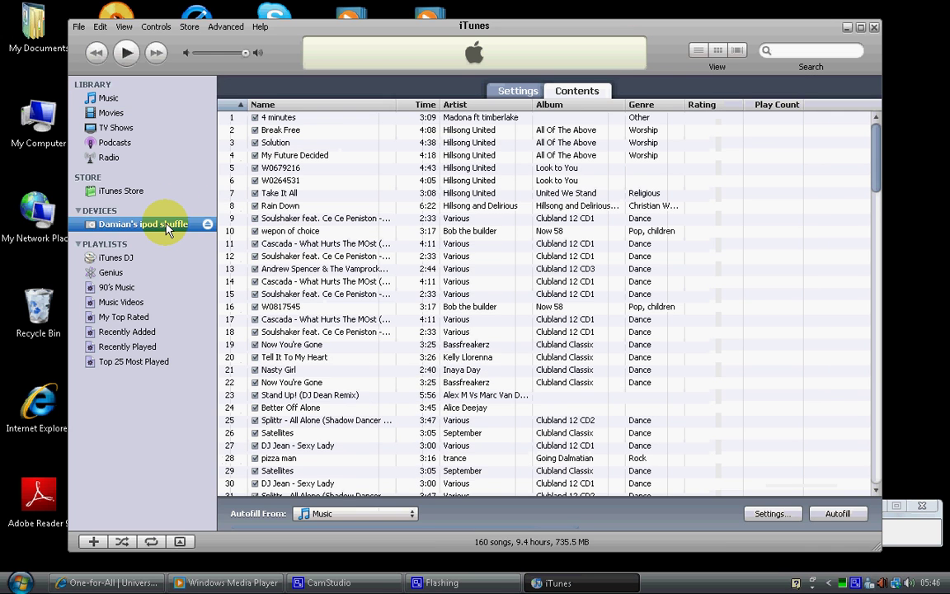
pyautogui.click(136, 225)
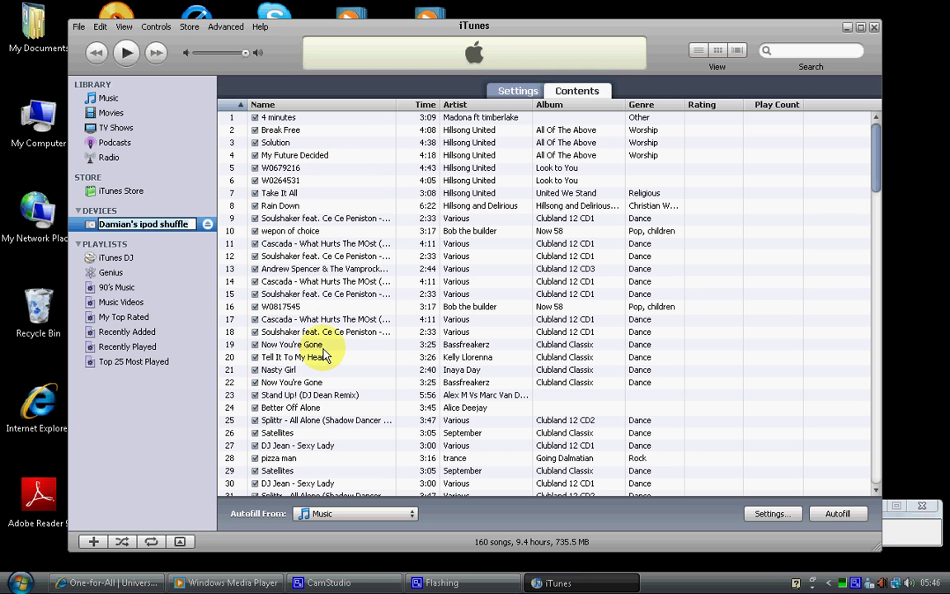
pyautogui.click(173, 271)
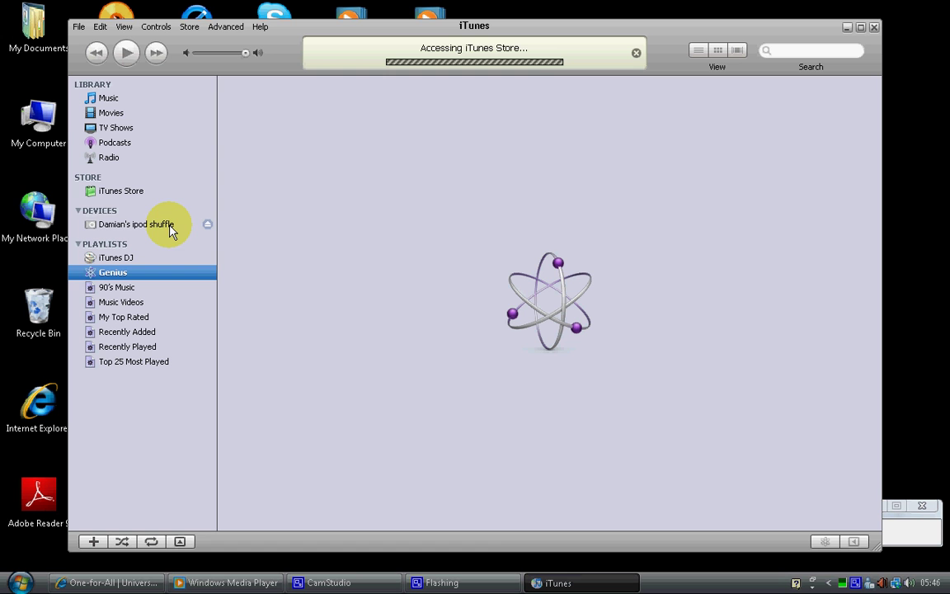
pyautogui.click(139, 224)
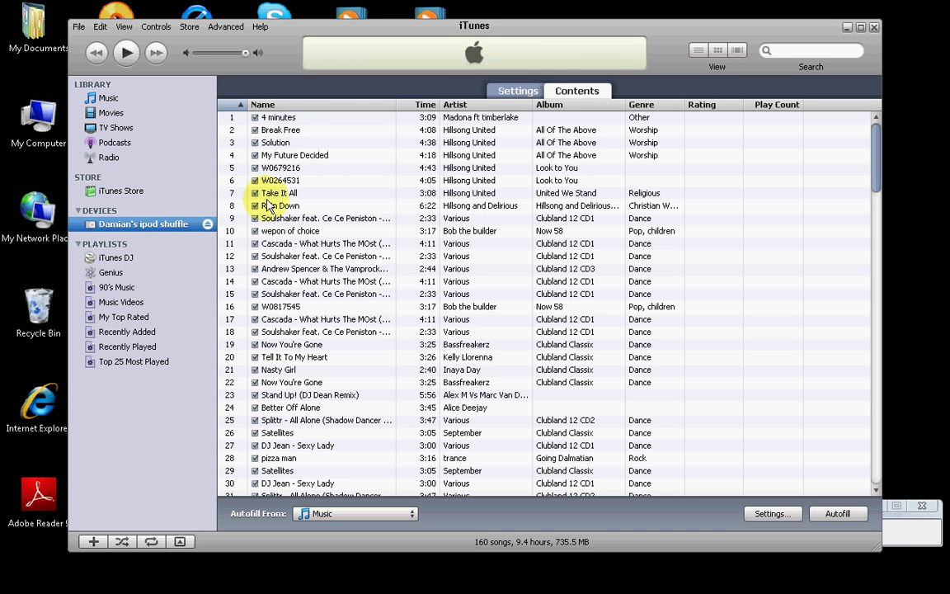
pyautogui.click(511, 95)
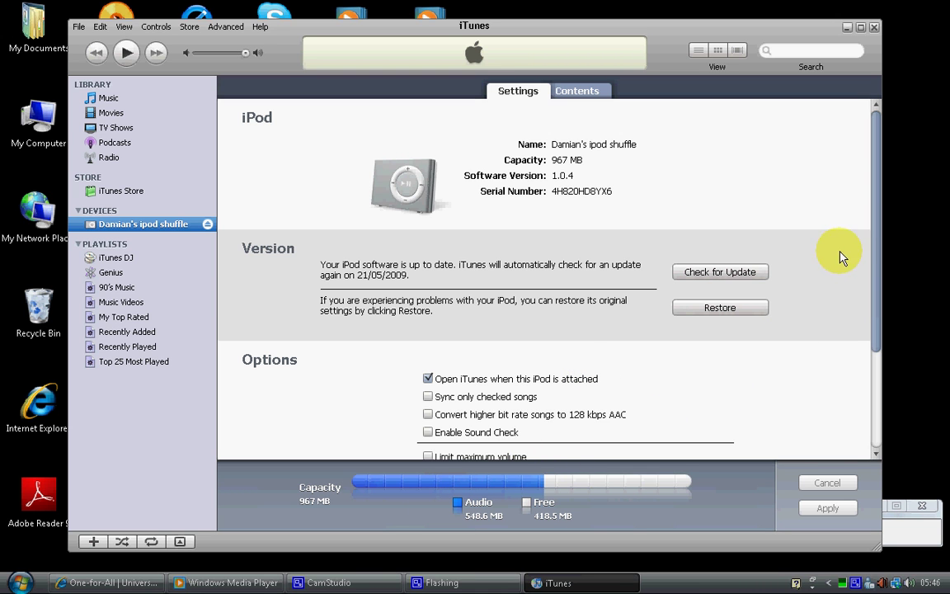
pyautogui.moveTo(876, 211); pyautogui.dragTo(877, 190)
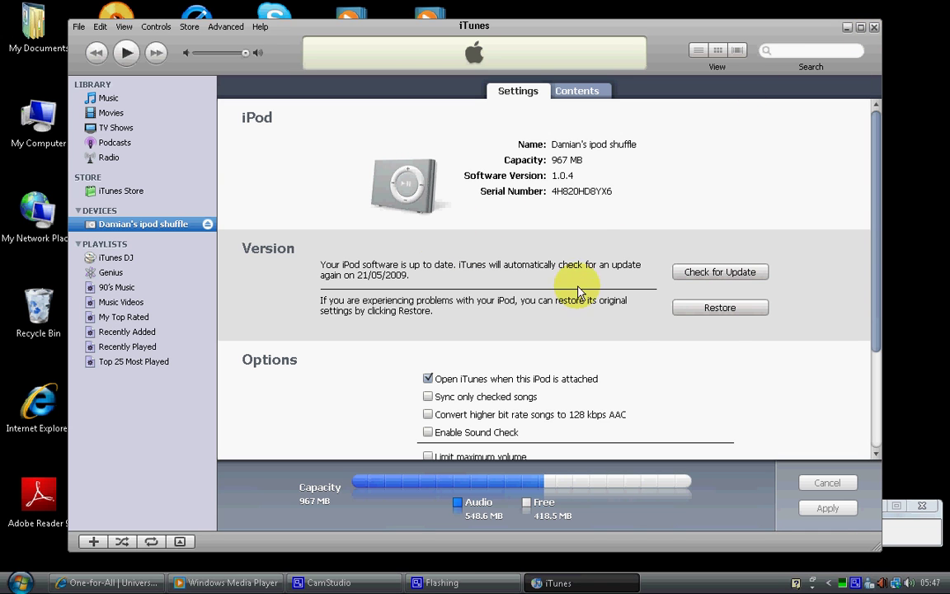
# - Return to the 863-song Music library and scroll the song list
pyautogui.click(105, 100)
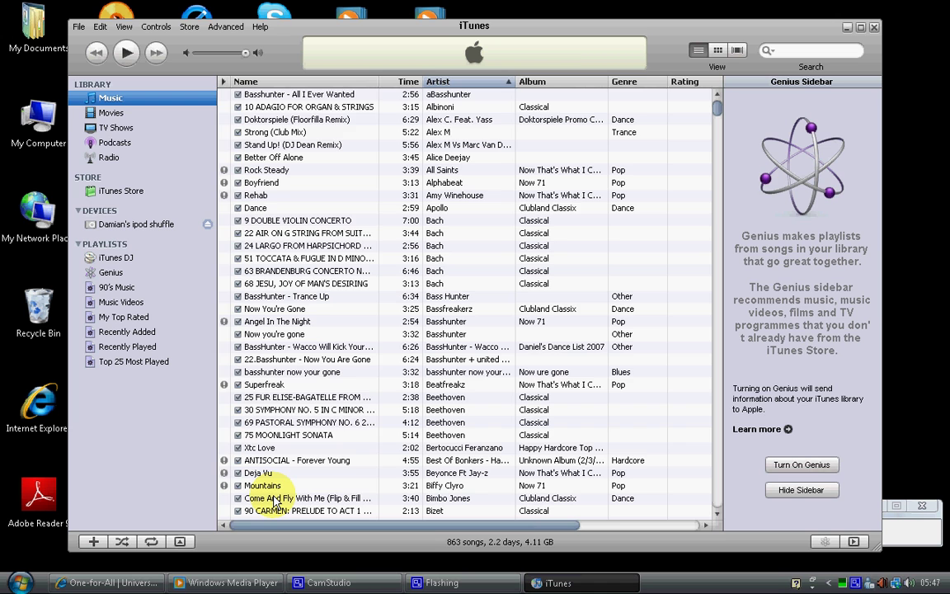
pyautogui.hotkey('ctrl', '3')
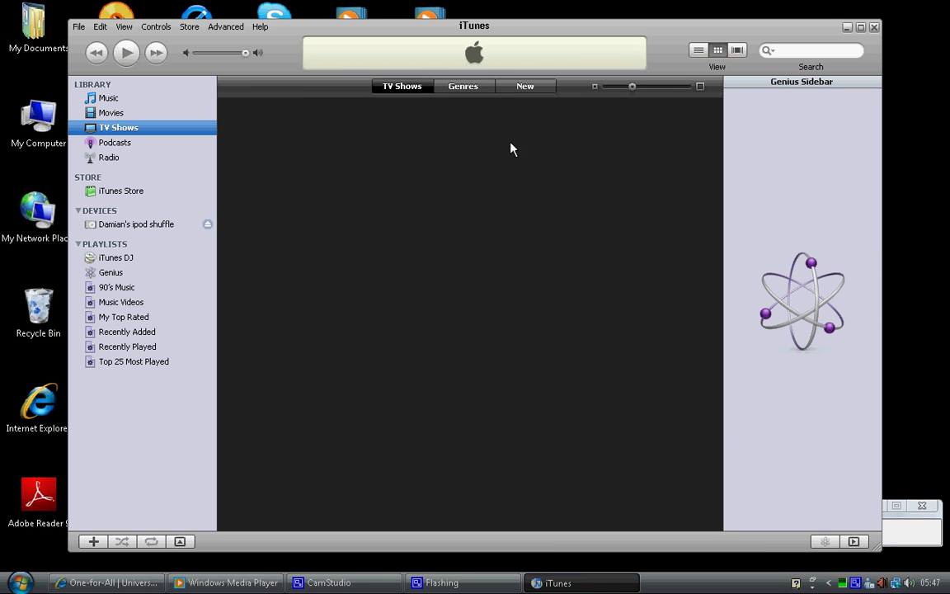
pyautogui.click(107, 97)
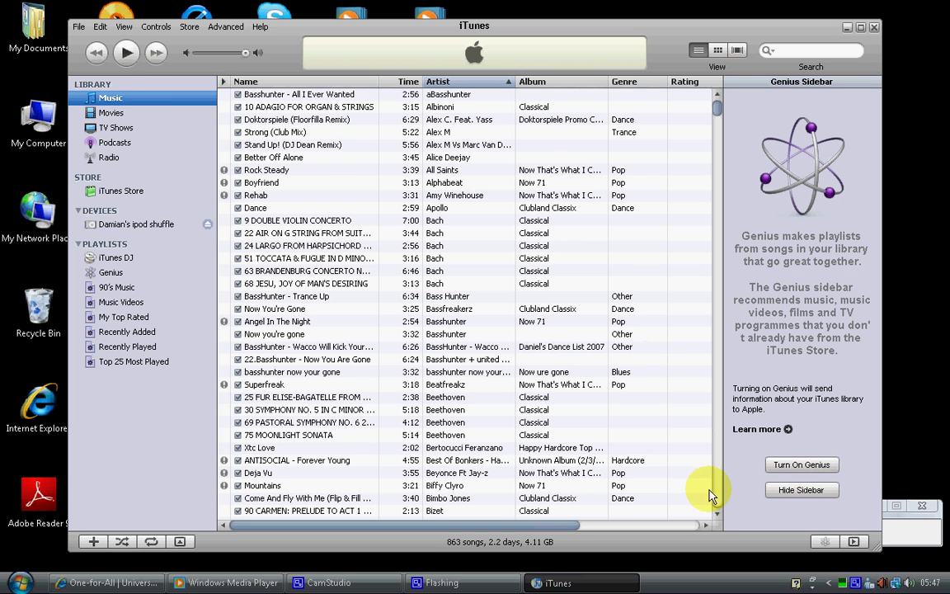
pyautogui.click(717, 513)
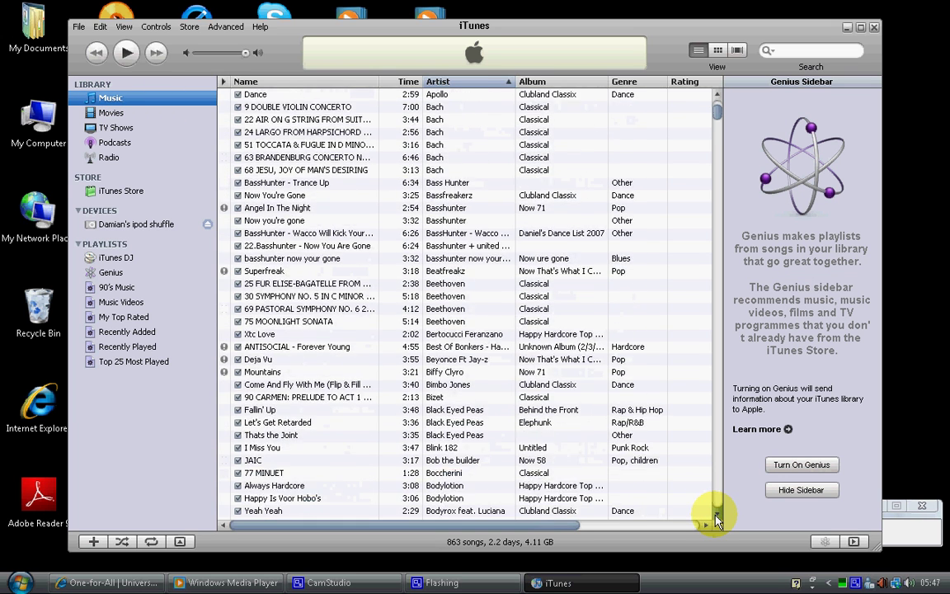
pyautogui.moveTo(717, 519); pyautogui.dragTo(717, 519)
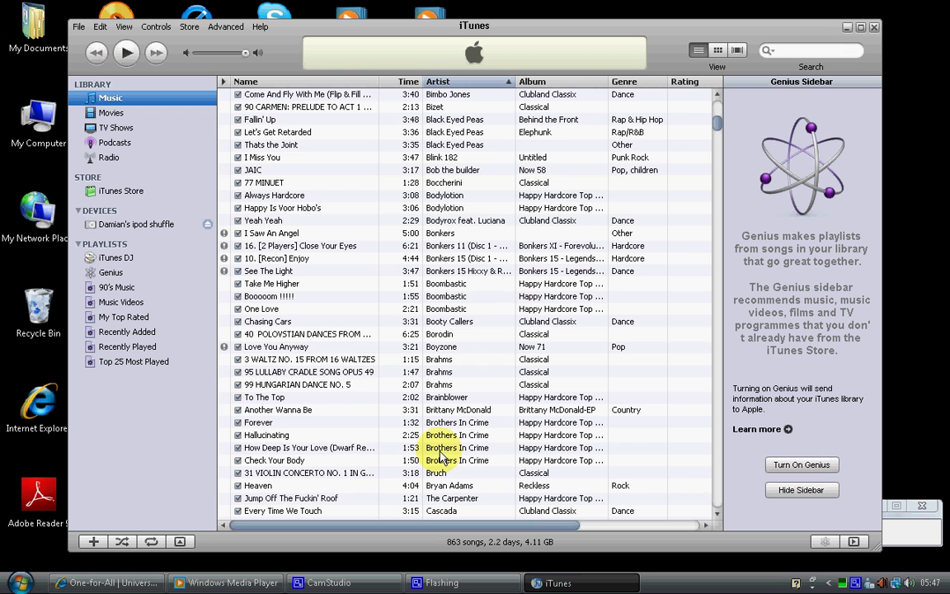
# - Drag Jump Off The Fuckin' Roof onto the iPod shuffle in Devices
pyautogui.click(286, 500)
pyautogui.moveTo(285, 503); pyautogui.dragTo(163, 233)
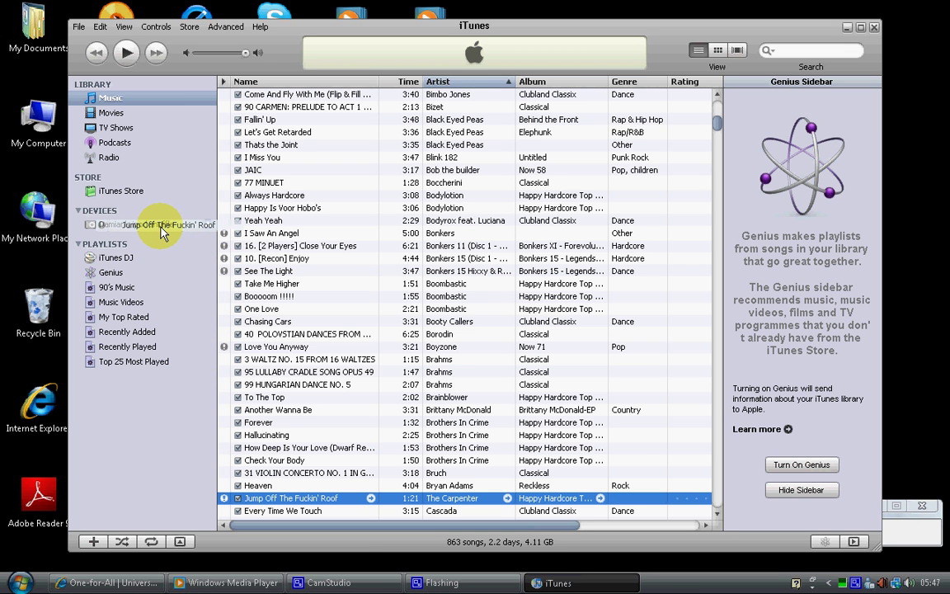
pyautogui.moveTo(163, 233)
pyautogui.mouseDown()
pyautogui.moveTo(223, 477)
pyautogui.moveTo(250, 507)
pyautogui.moveTo(245, 488)
pyautogui.moveTo(274, 503)
pyautogui.moveTo(147, 330)
pyautogui.moveTo(128, 250)
pyautogui.moveTo(132, 225)
pyautogui.moveTo(147, 229)
pyautogui.mouseUp()
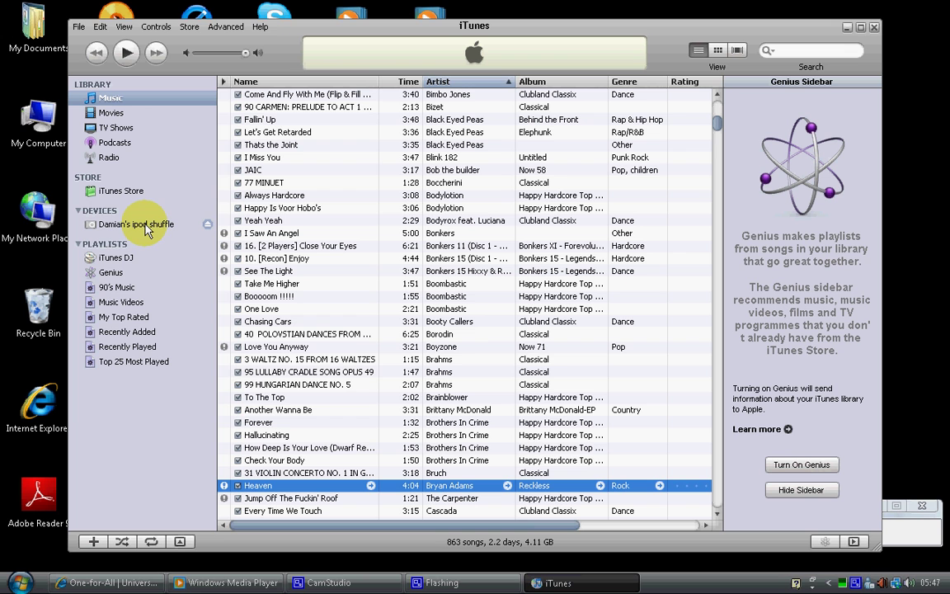
# - Drag songs such as How Deep Is Your Love and Dancing In The Dark onto the iPod shuffle
pyautogui.click(273, 450)
pyautogui.moveTo(274, 457); pyautogui.dragTo(276, 406)
pyautogui.click(266, 436)
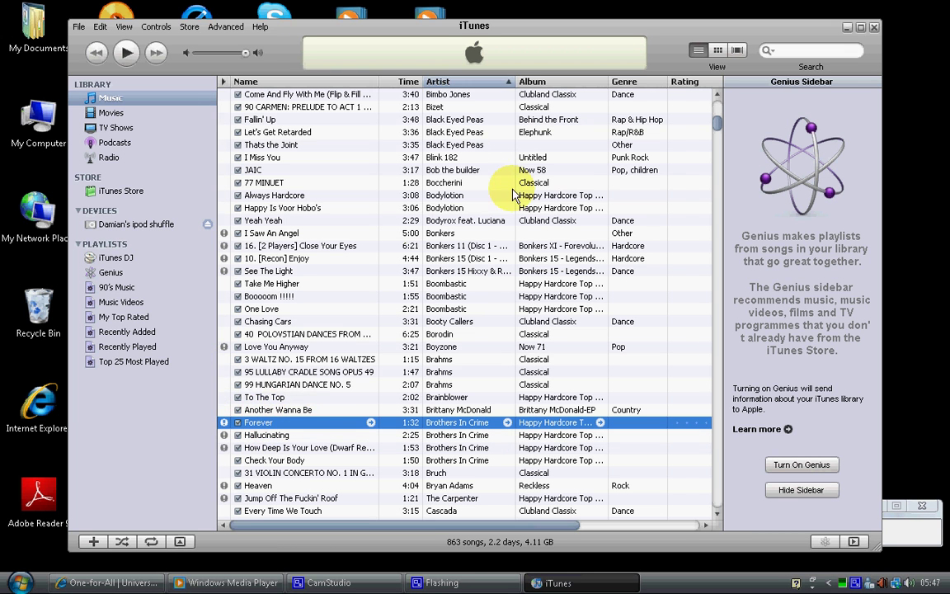
pyautogui.moveTo(717, 124); pyautogui.dragTo(718, 275)
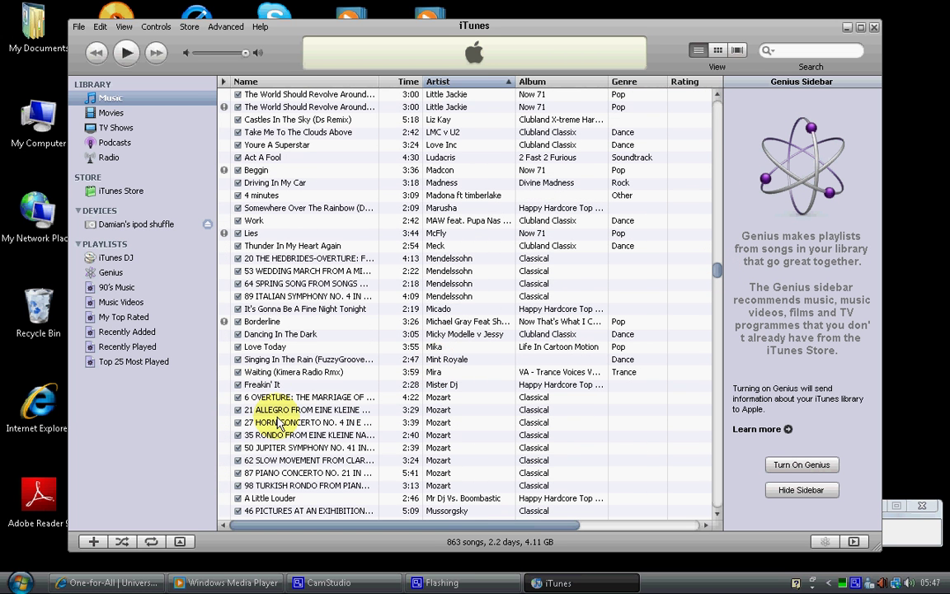
pyautogui.click(260, 350)
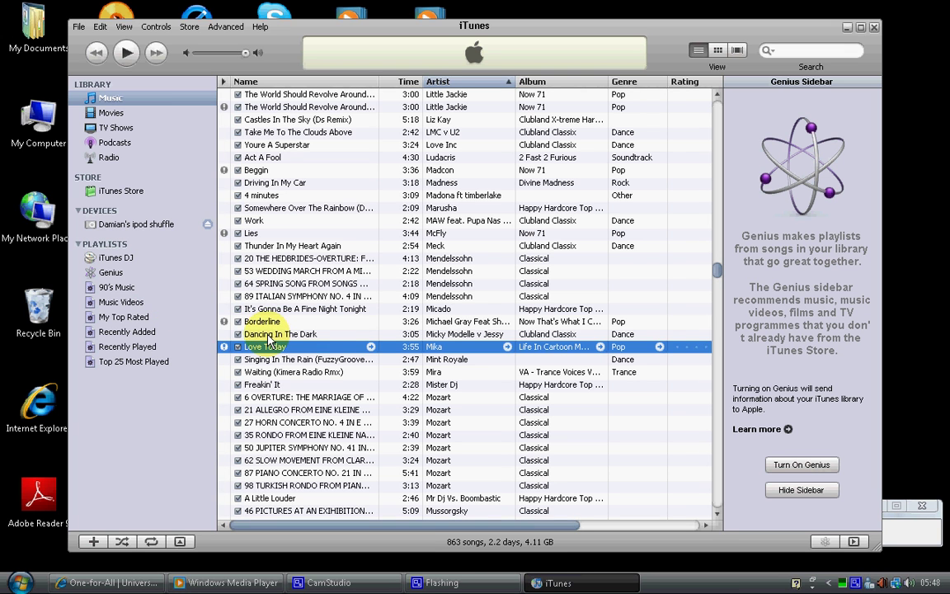
pyautogui.moveTo(257, 333); pyautogui.dragTo(150, 231)
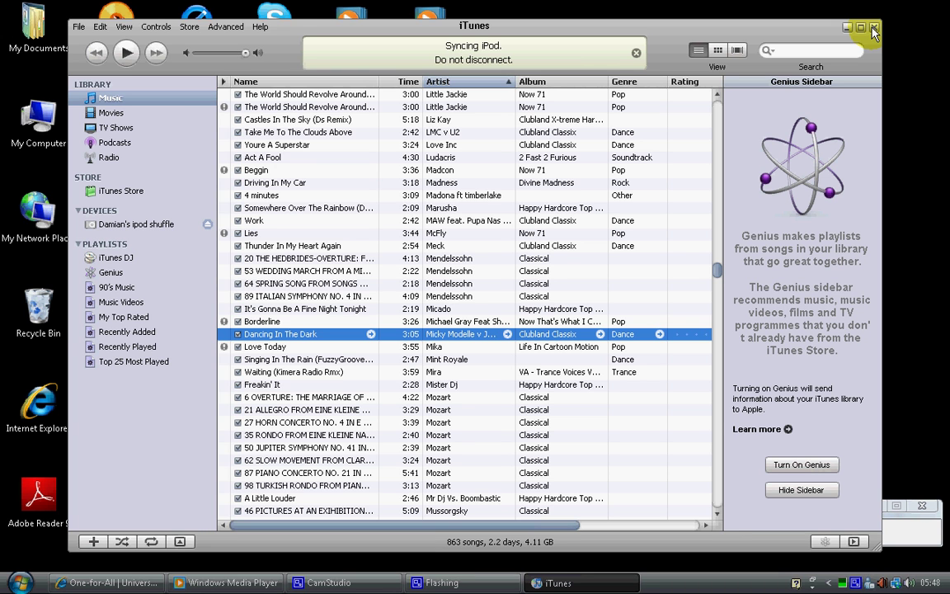
# - Force-quit iTunes in Task Manager and open the ipod sync desktop folder
pyautogui.hotkey('ctrl', 'shift', 'Escape')
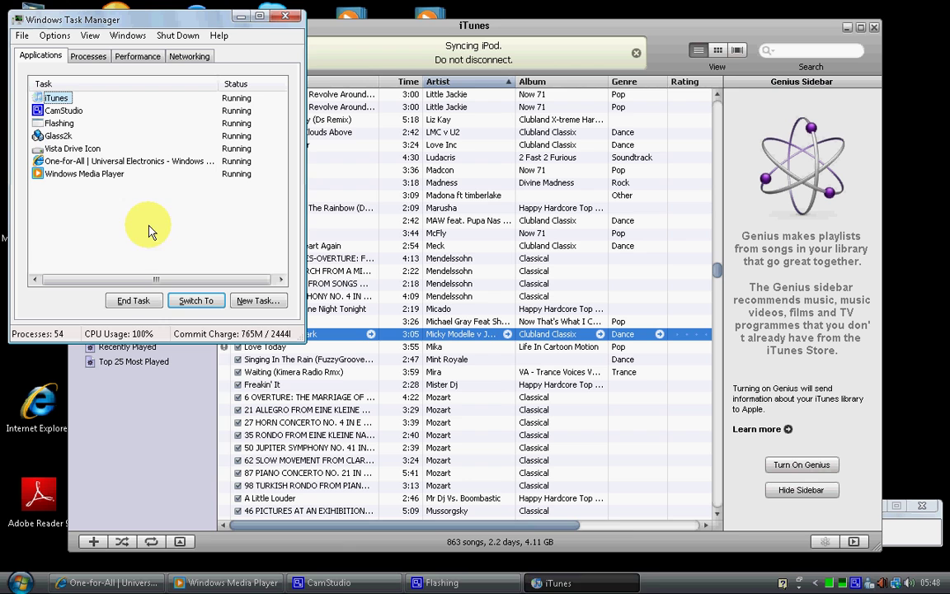
pyautogui.click(134, 300)
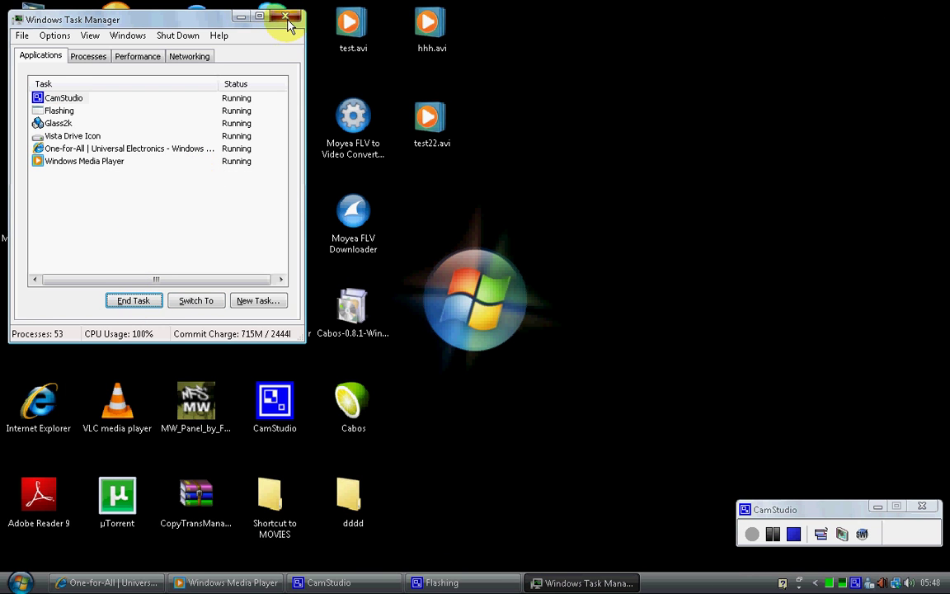
pyautogui.click(286, 18)
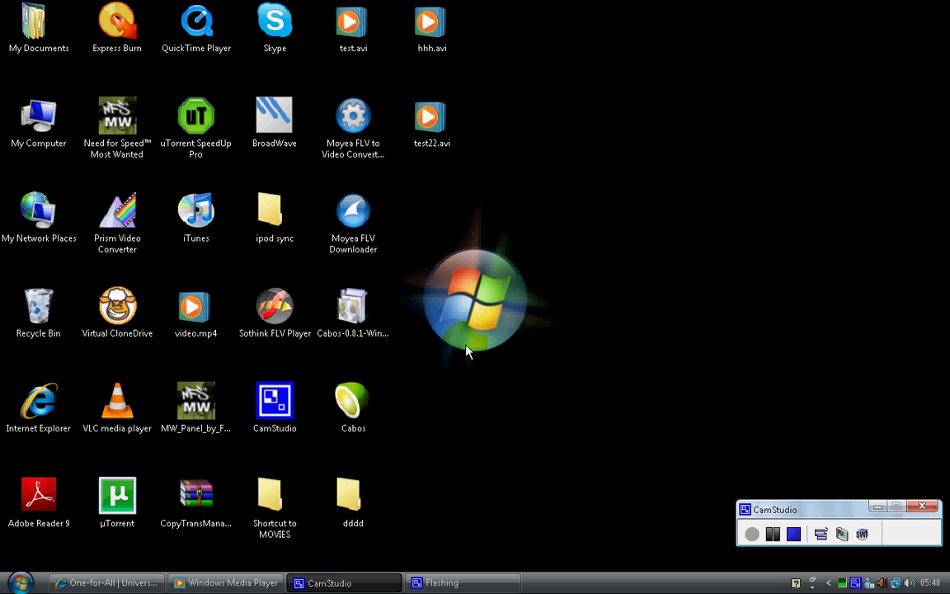
pyautogui.doubleClick(270, 216)
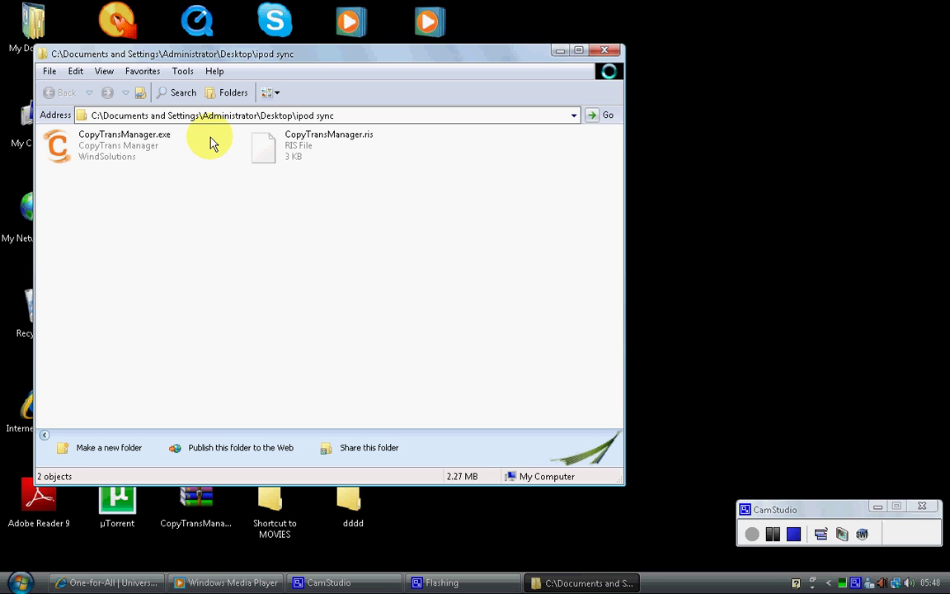
# - Select CopyTransManager.exe in the ipod sync folder to start CopyTrans Manager
pyautogui.click(118, 158)
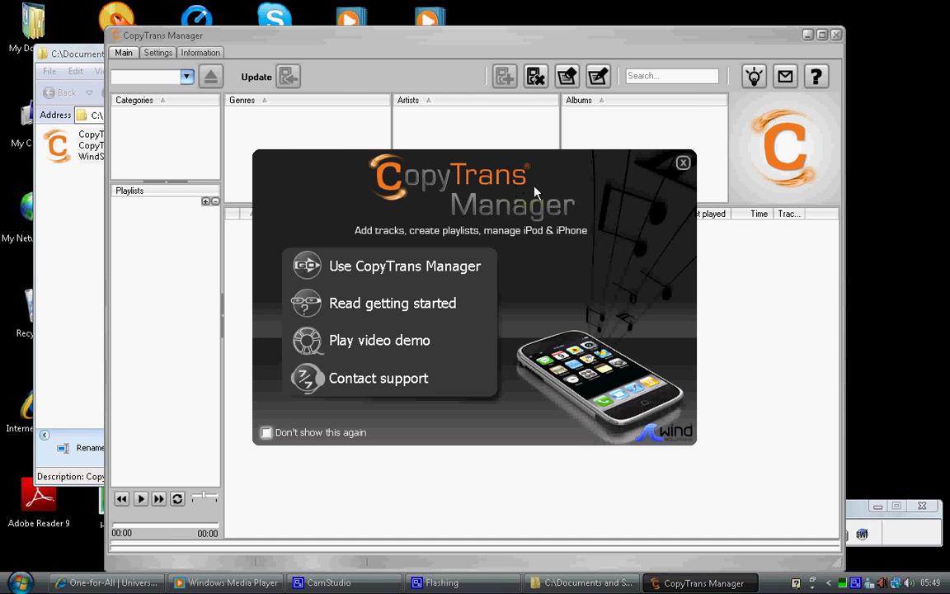
# - Dismiss the CopyTrans Manager welcome screen and close the iPod's G:\ Explorer window
pyautogui.click(682, 162)
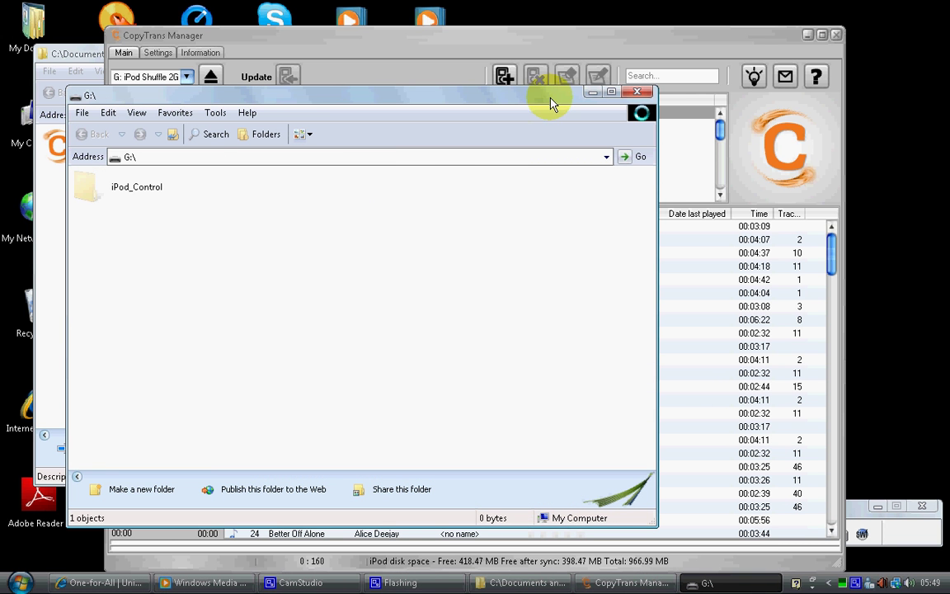
pyautogui.click(636, 91)
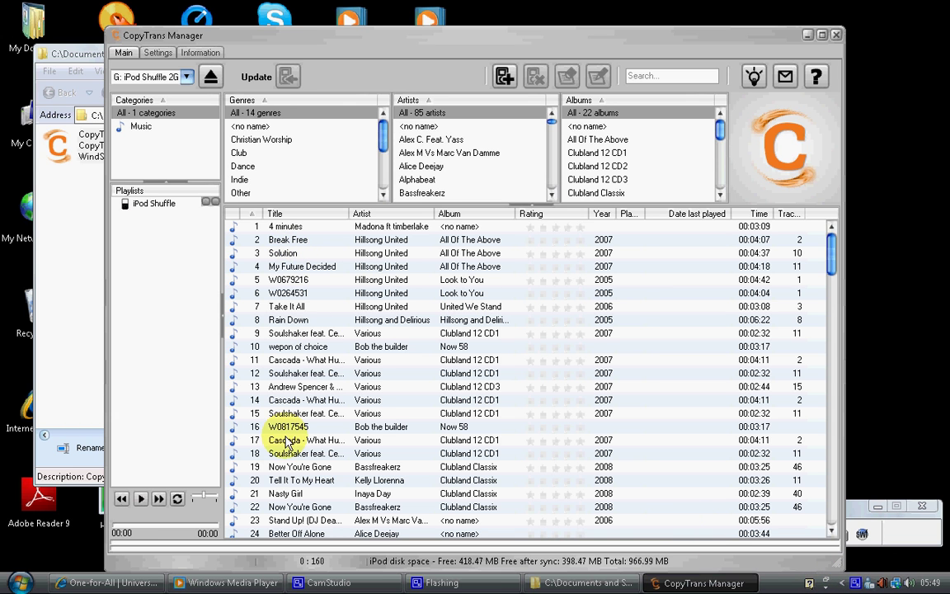
# - Play the track '4 minutes' in the built-in player and pause it at 00:05
pyautogui.click(286, 227)
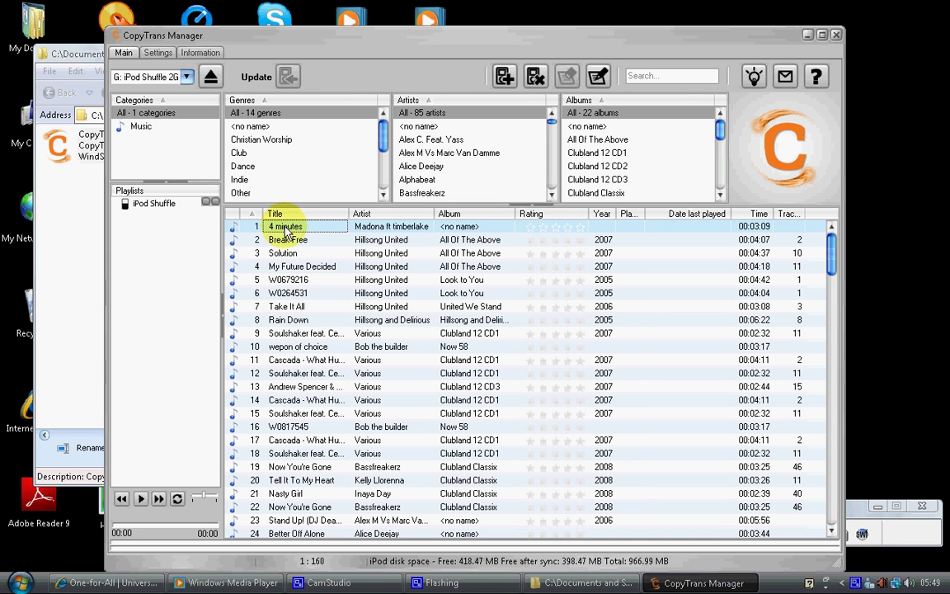
pyautogui.click(251, 232)
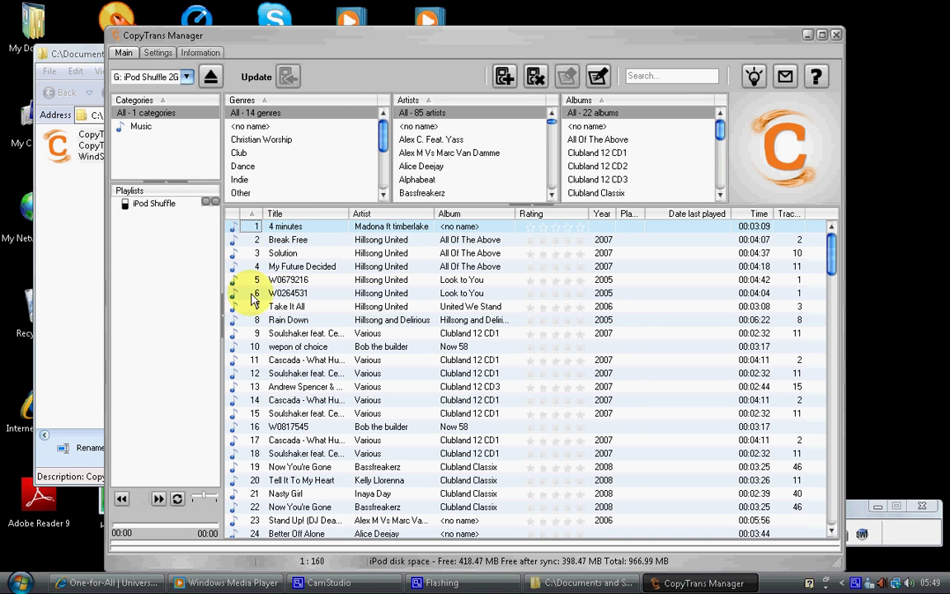
pyautogui.click(158, 500)
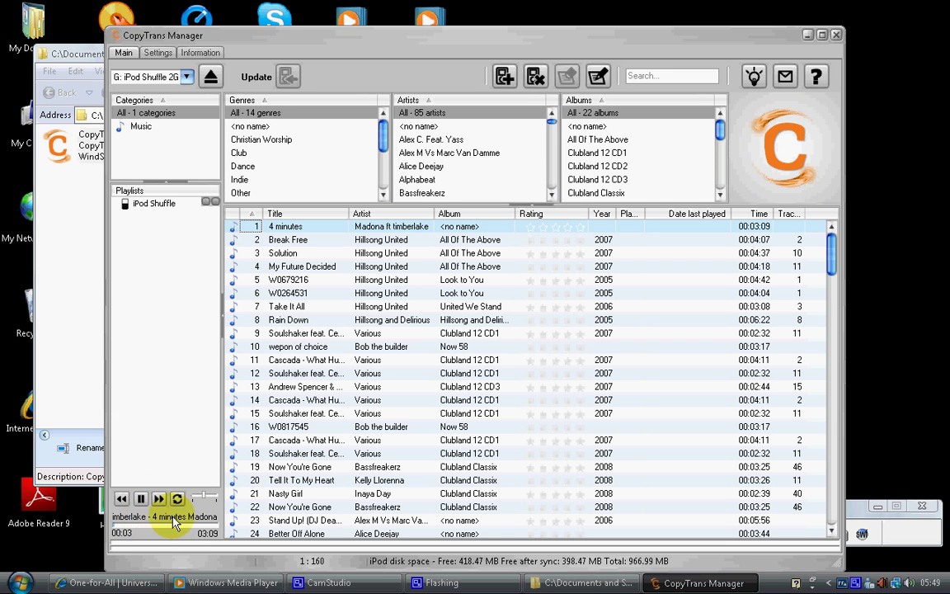
pyautogui.click(138, 499)
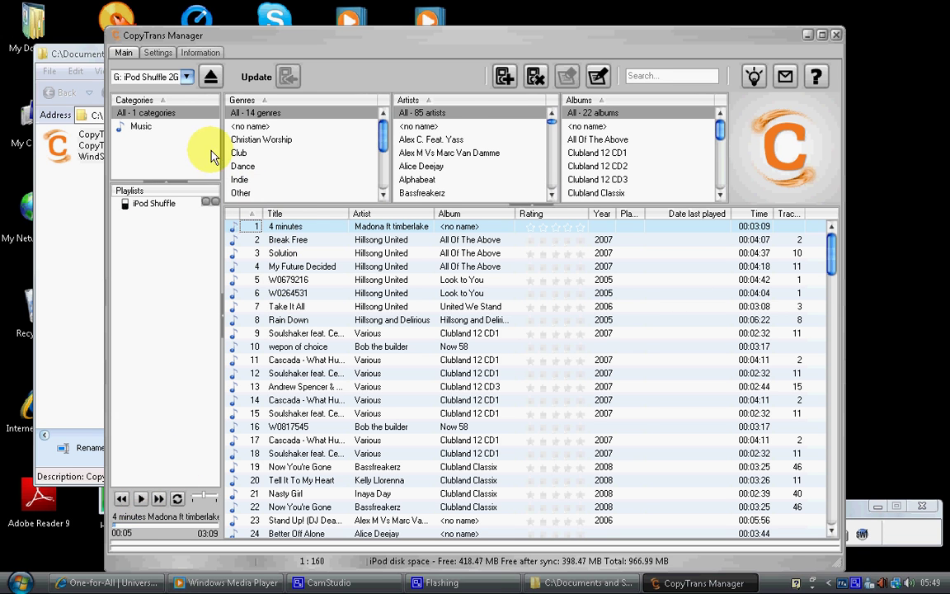
# - Start adding tracks, dismiss Autoplay, and browse D:\ to My Music\Top 200 Hits of the 90's
pyautogui.click(505, 77)
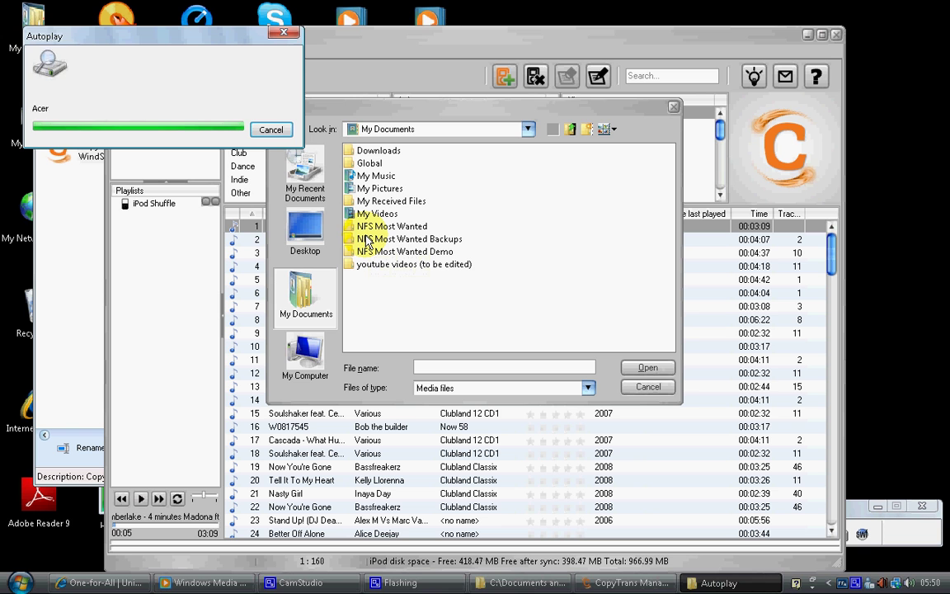
pyautogui.click(264, 131)
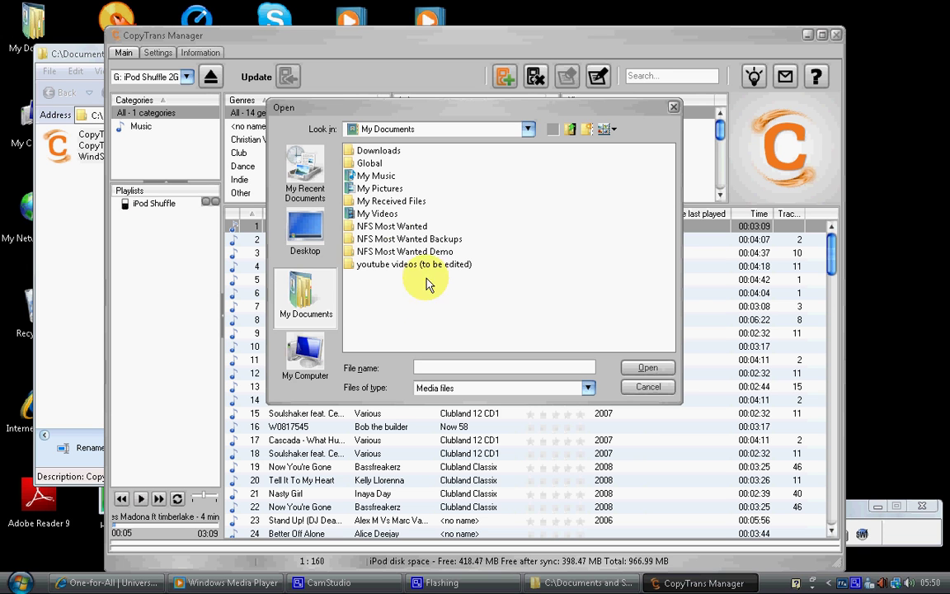
pyautogui.click(299, 355)
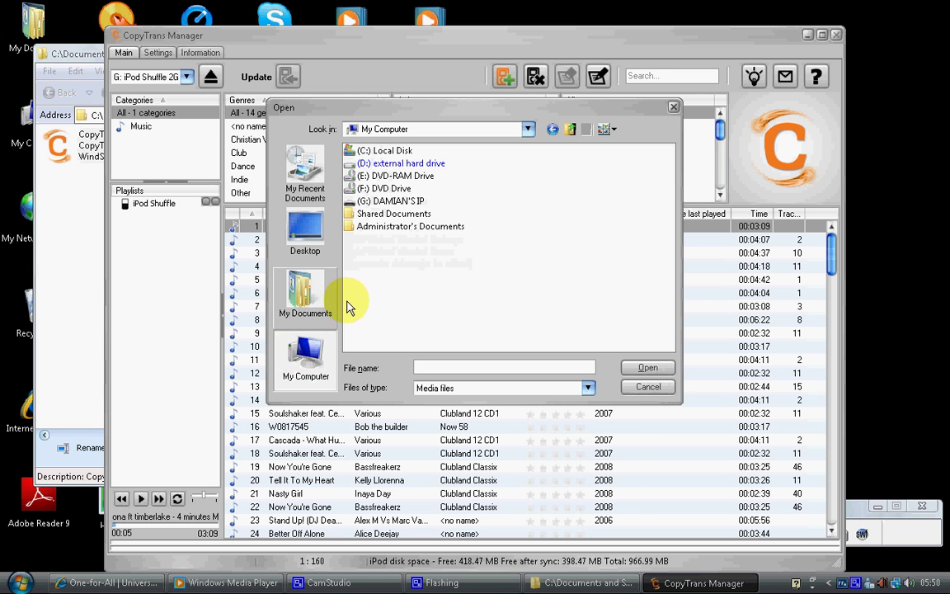
pyautogui.doubleClick(427, 171)
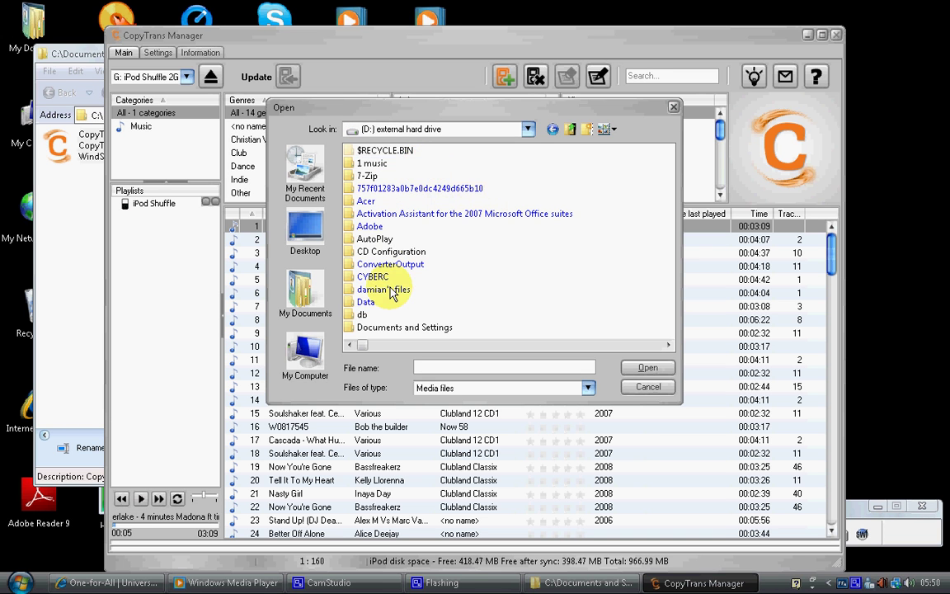
pyautogui.doubleClick(387, 289)
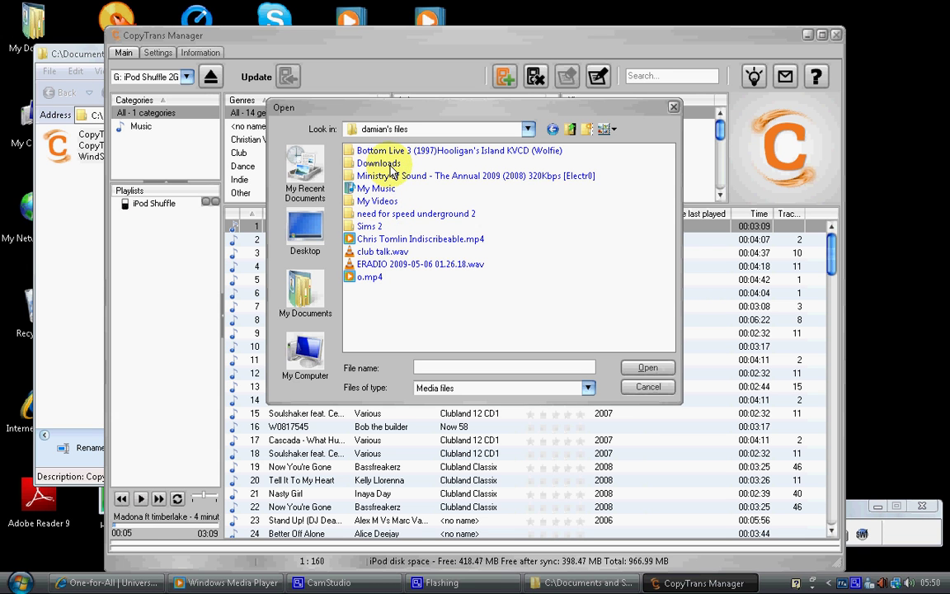
pyautogui.doubleClick(386, 190)
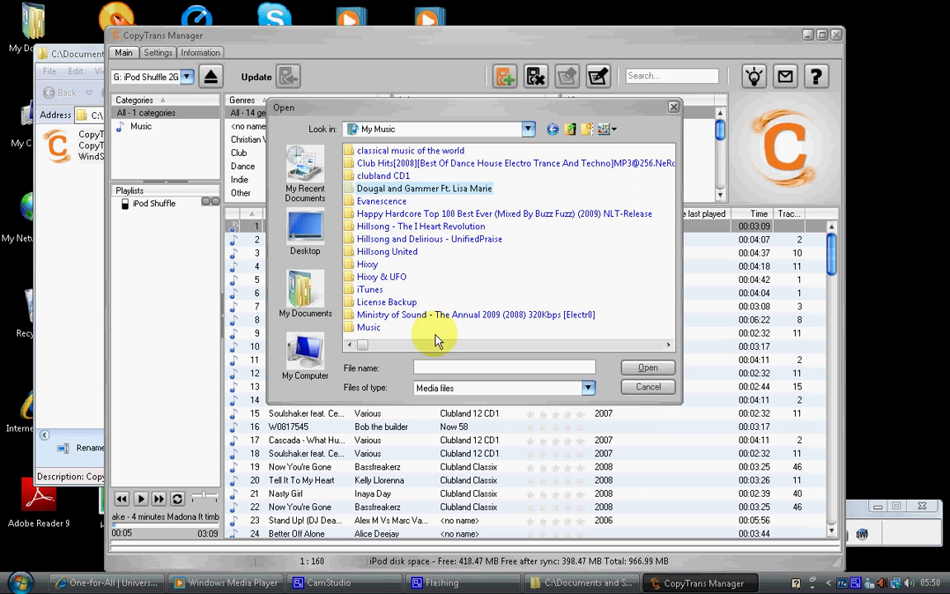
pyautogui.click(667, 345)
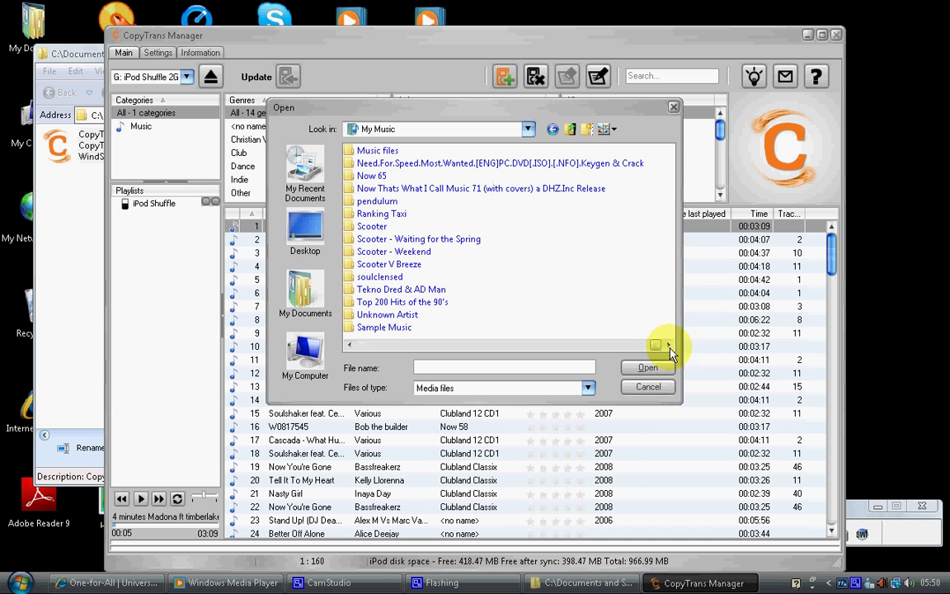
pyautogui.doubleClick(439, 302)
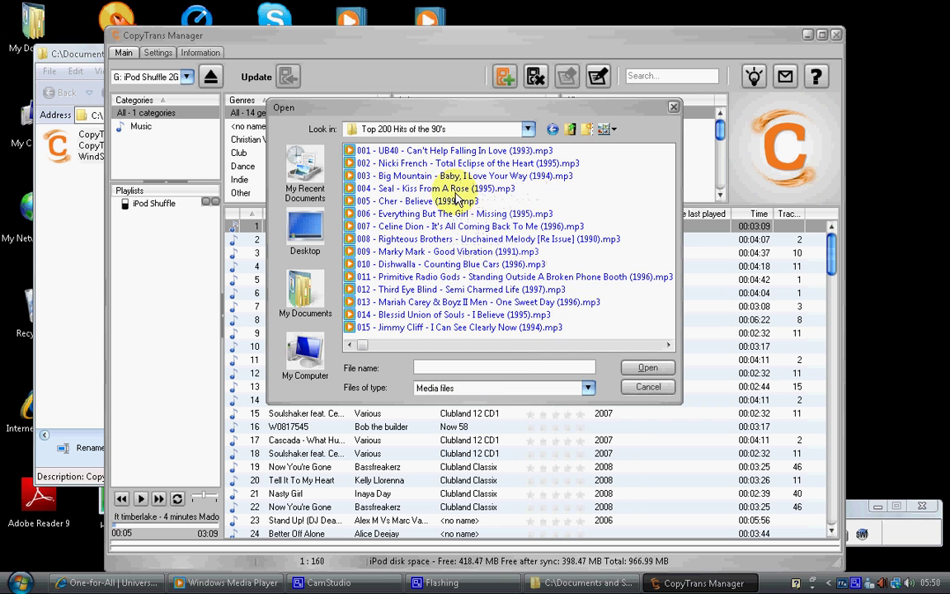
# - Select files 001 through 005 and import them to the iPod Shuffle
pyautogui.click(441, 152)
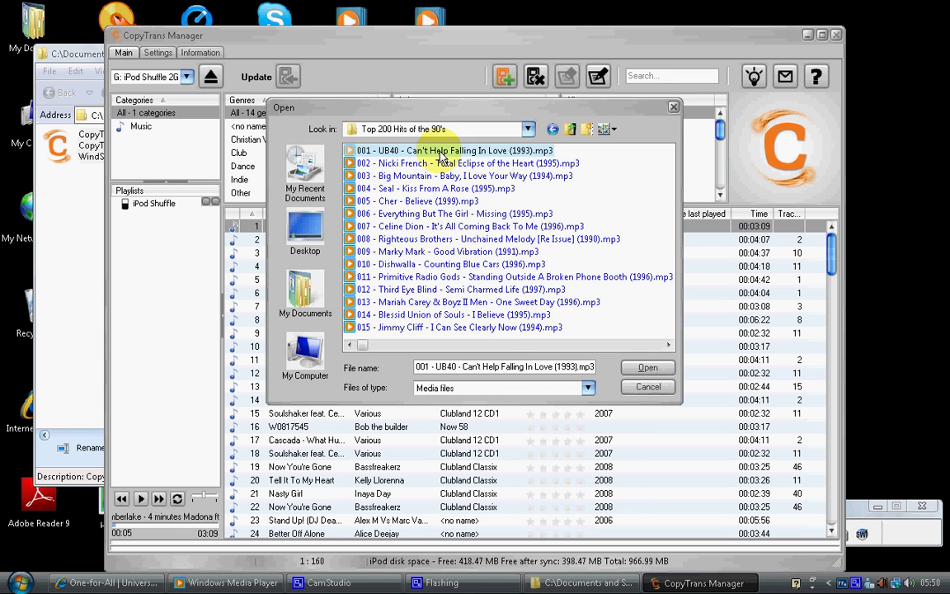
pyautogui.keyDown('ctrl'); pyautogui.click(400, 201); pyautogui.keyUp('ctrl')
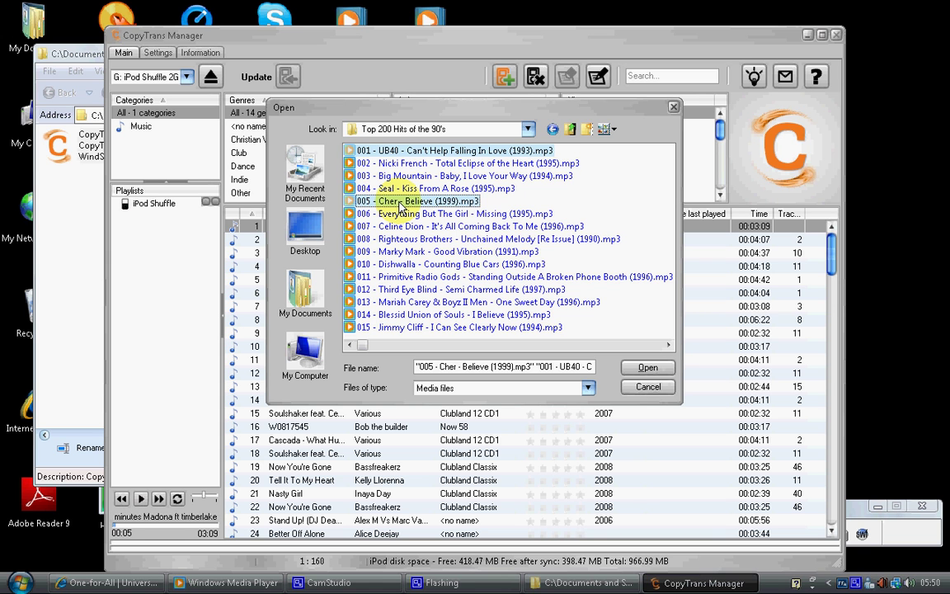
pyautogui.keyDown('ctrl'); pyautogui.click(399, 204); pyautogui.keyUp('ctrl')
pyautogui.click(400, 204)
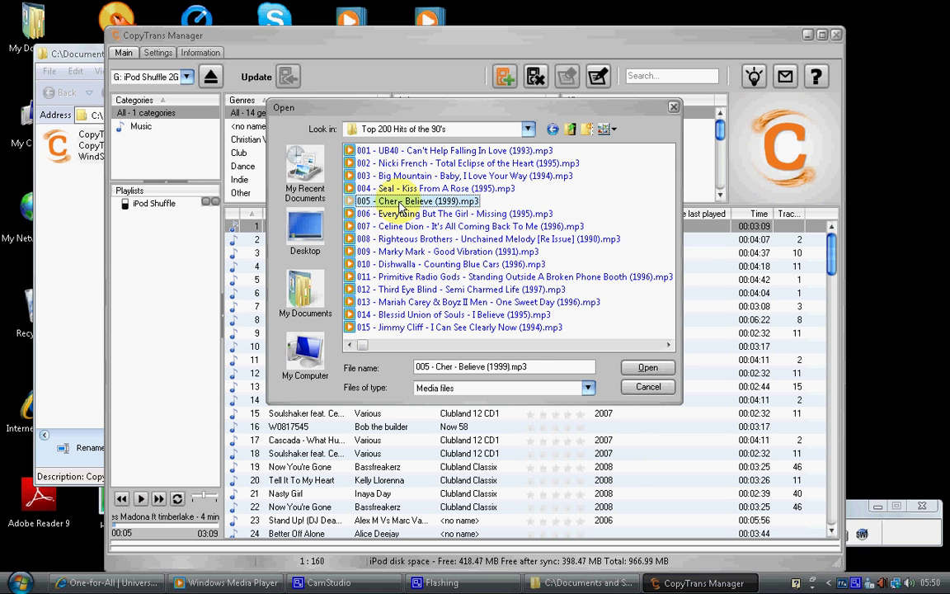
pyautogui.keyDown('shift'); pyautogui.click(396, 151); pyautogui.keyUp('shift')
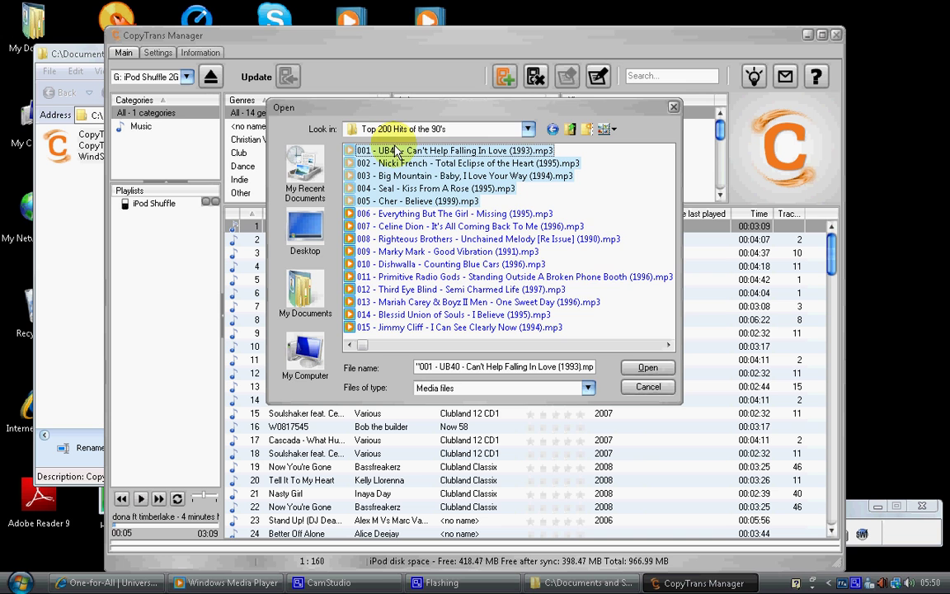
pyautogui.click(648, 368)
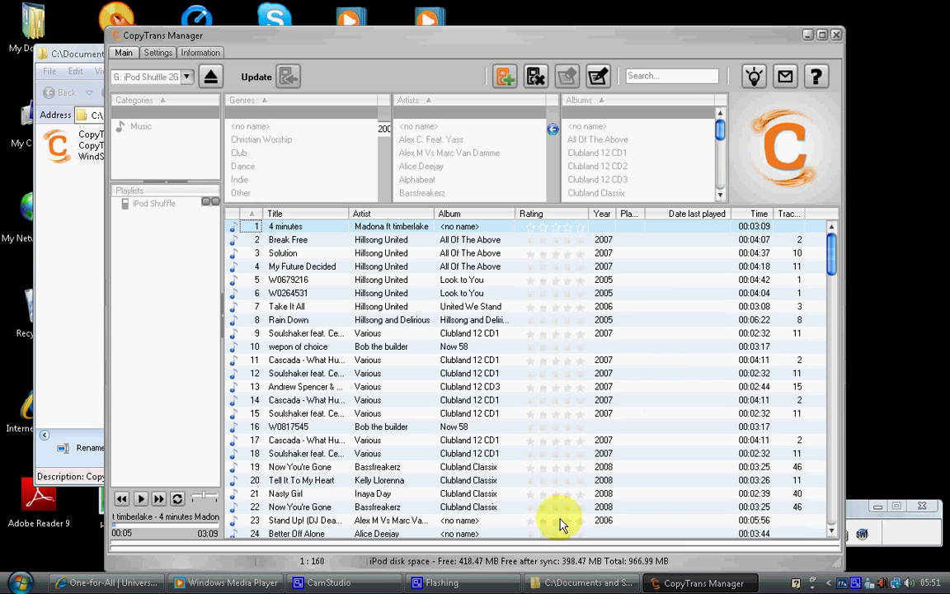
# - Wait for the five Uk top 200 tracks to finish importing as tracks 161–165
pyautogui.moveTo(561, 573)
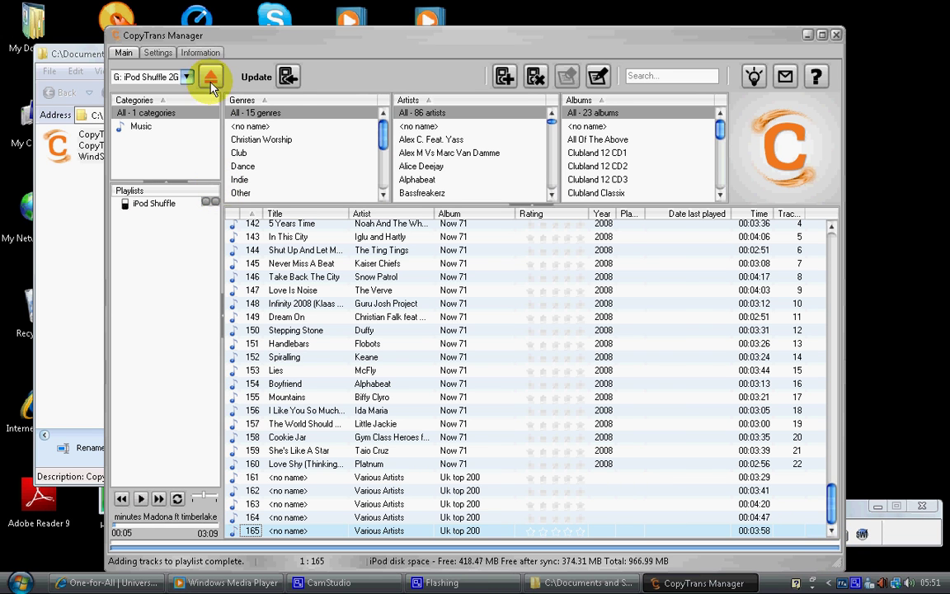
# - Sync the five new tracks to the iPod Shuffle 2G, then eject it before reconnecting
pyautogui.click(288, 87)
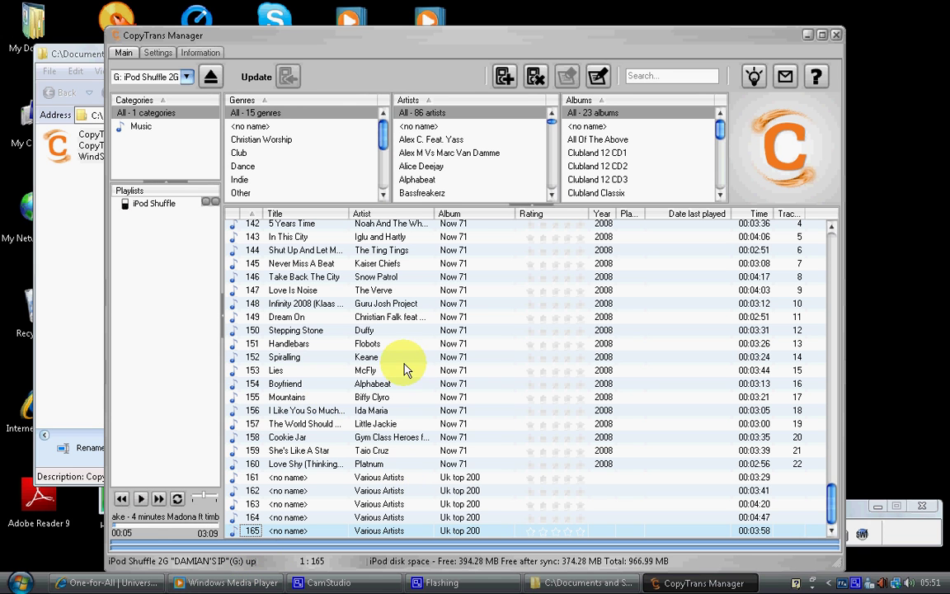
pyautogui.click(211, 78)
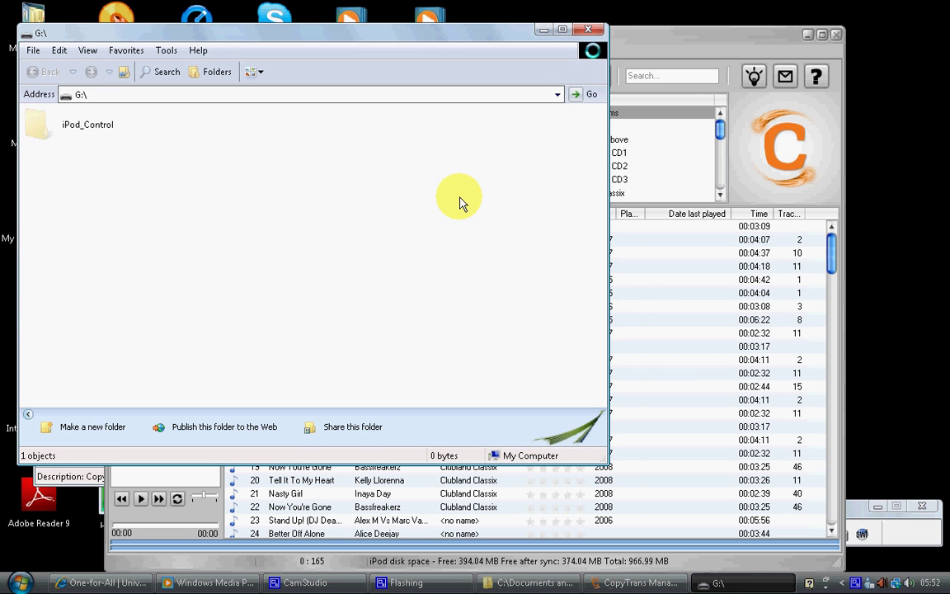
# - Close the G:\ drive window, sort the 165 tracks by album, and scroll to the Uk top 200 tracks
pyautogui.click(588, 31)
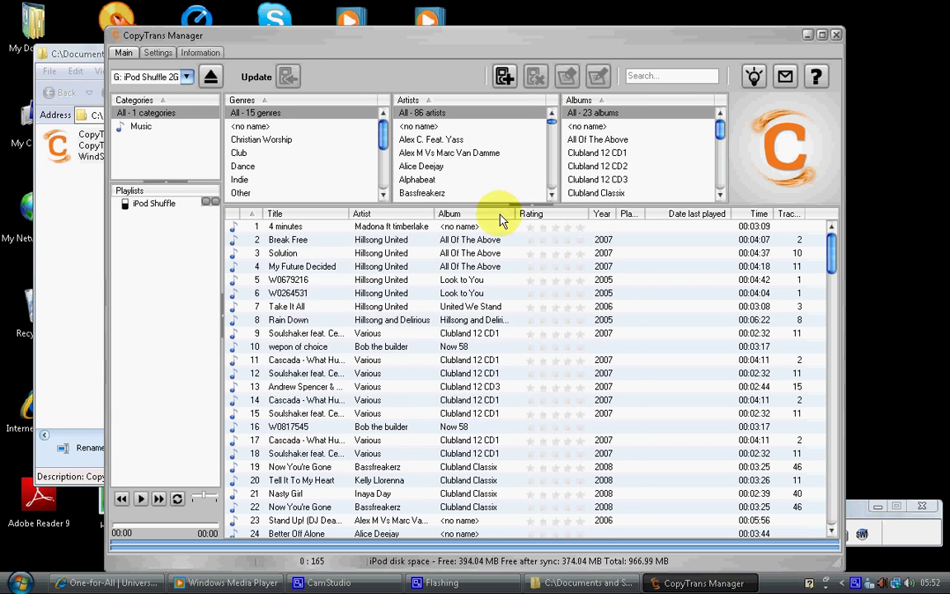
pyautogui.click(437, 213)
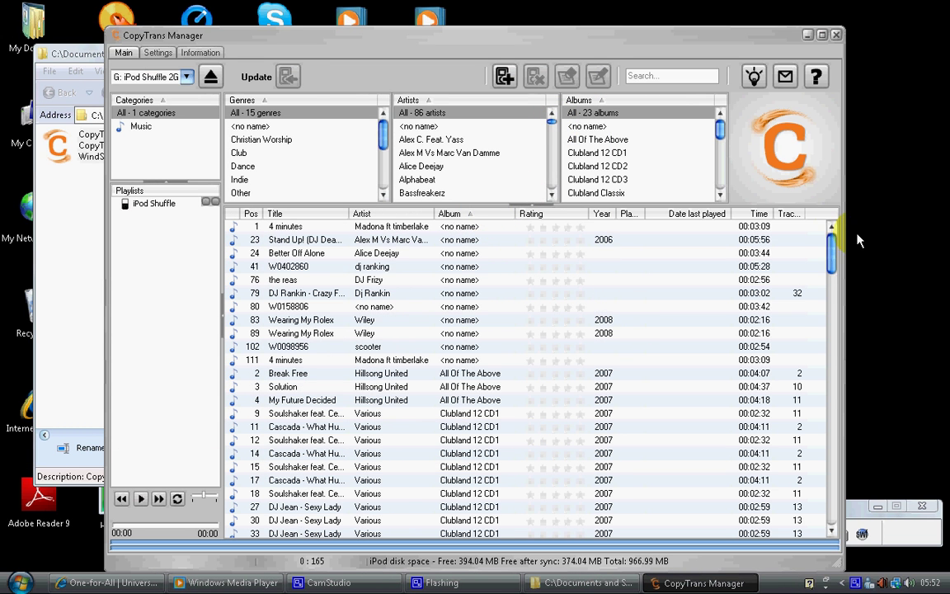
pyautogui.moveTo(833, 255); pyautogui.dragTo(840, 542)
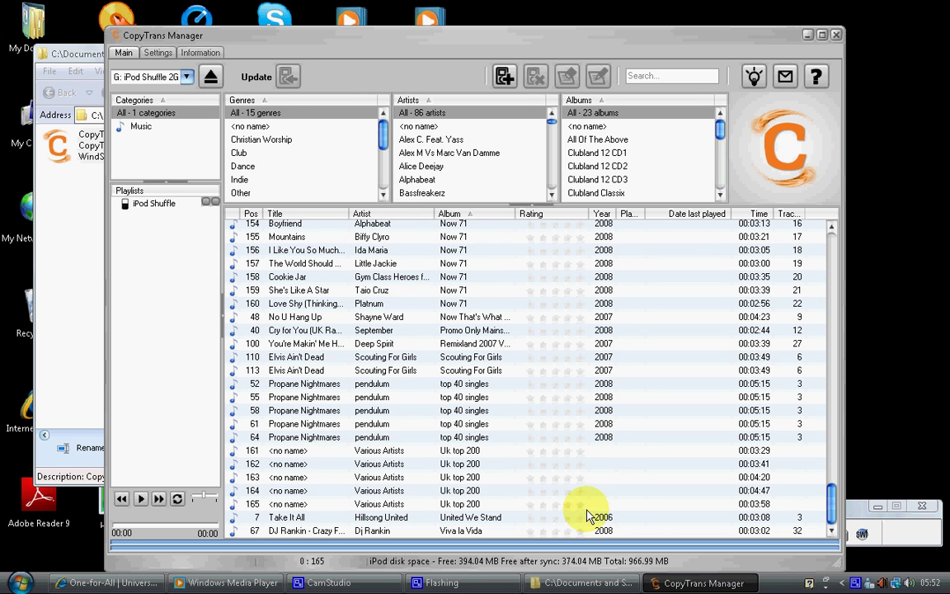